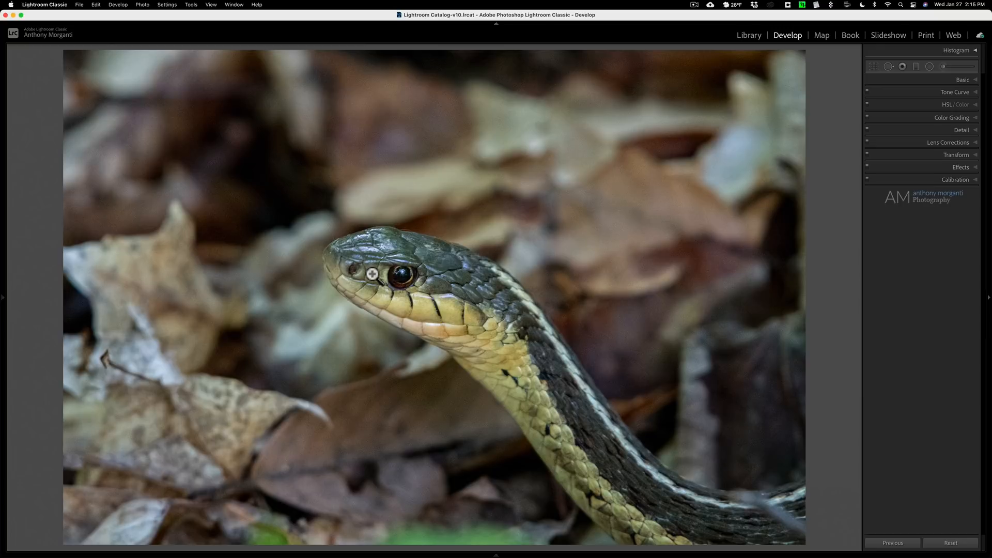
Check the snake photo's shooting info, and open a copy with Lightroom adjustments in Topaz DeNoise AI as a 16-bit ProPhoto RGB TIFF at 360 resolution
key(i)
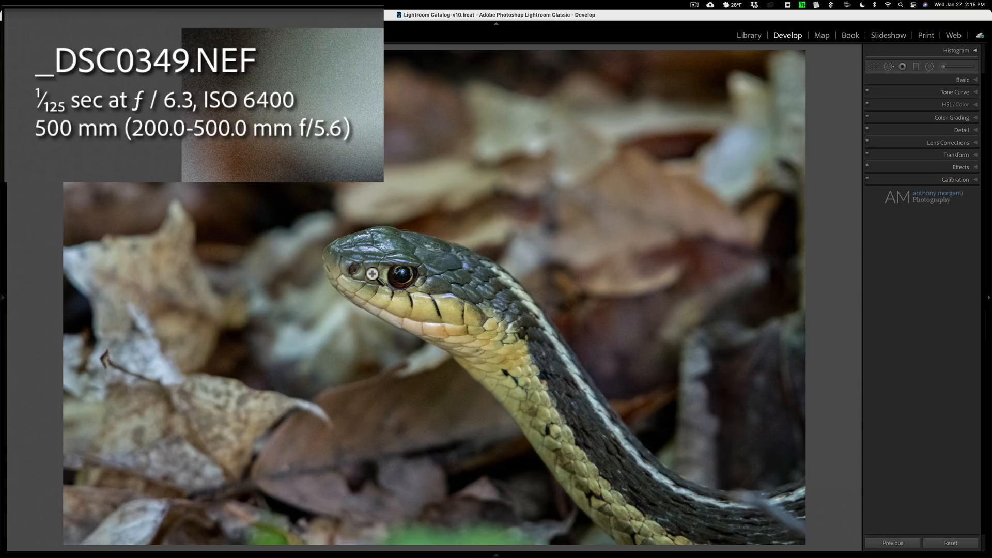
key(i)
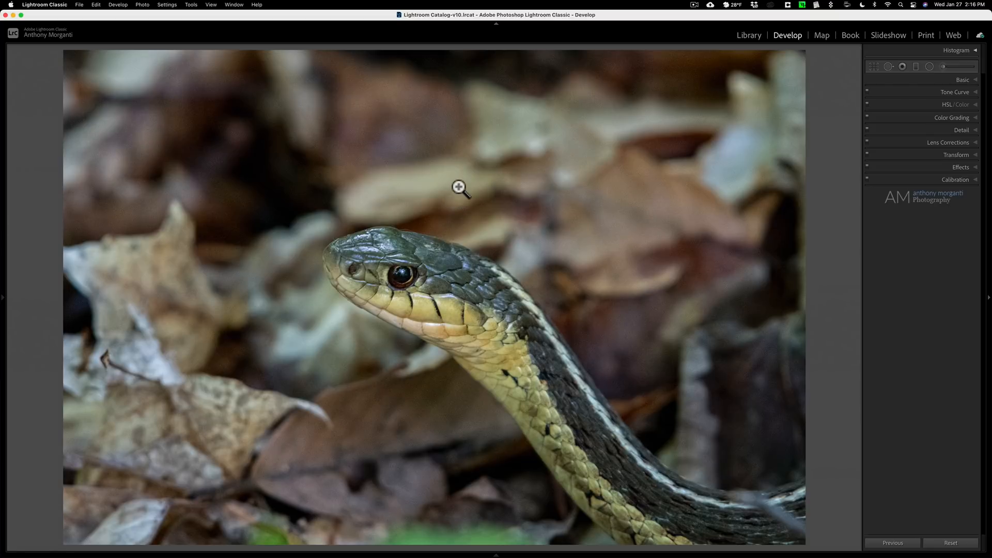
right_click(459, 187)
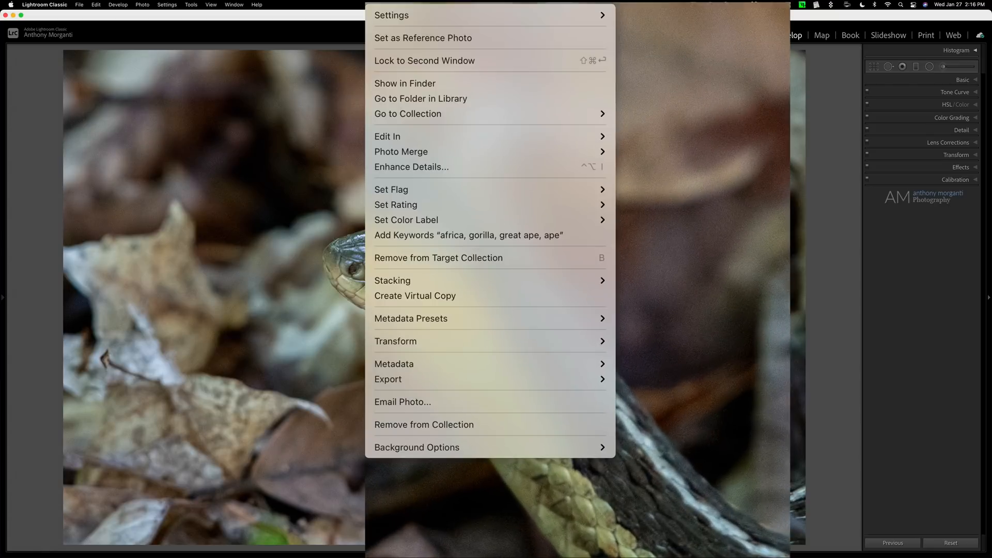
mouse_move(597, 138)
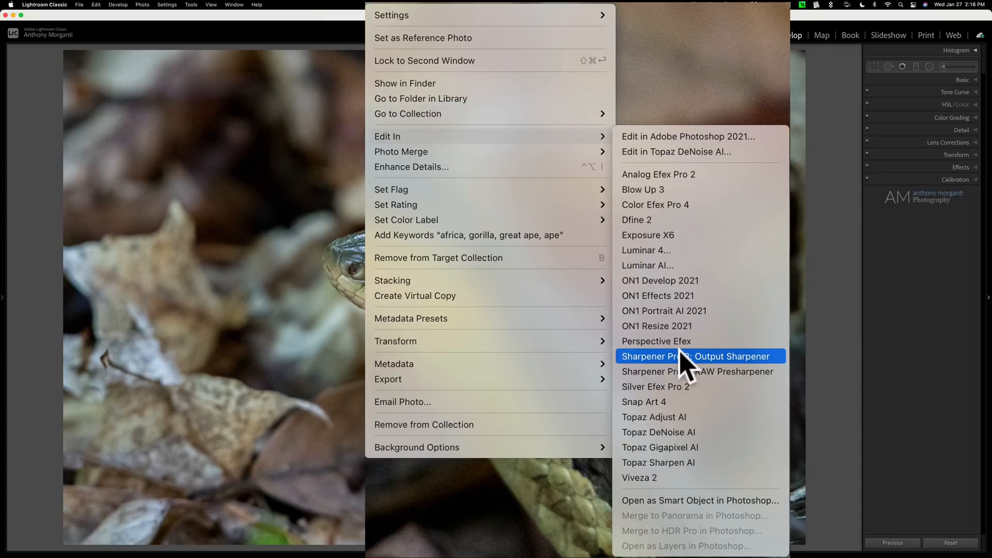
click(643, 443)
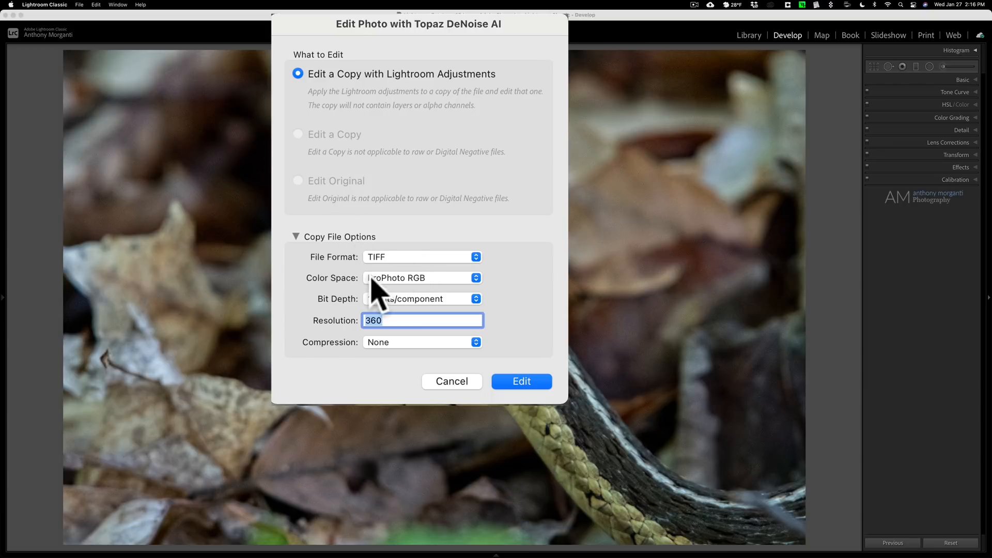
click(413, 318)
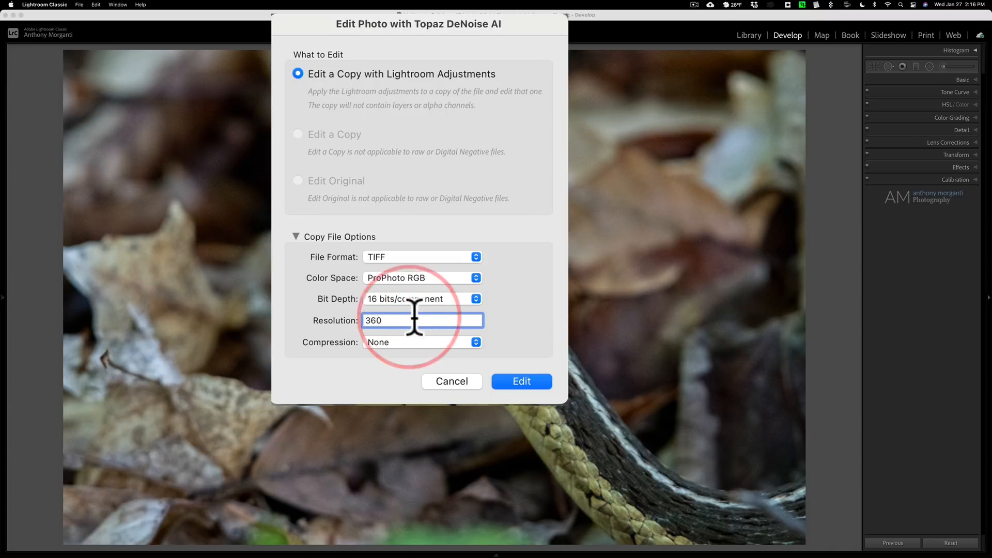
click(512, 326)
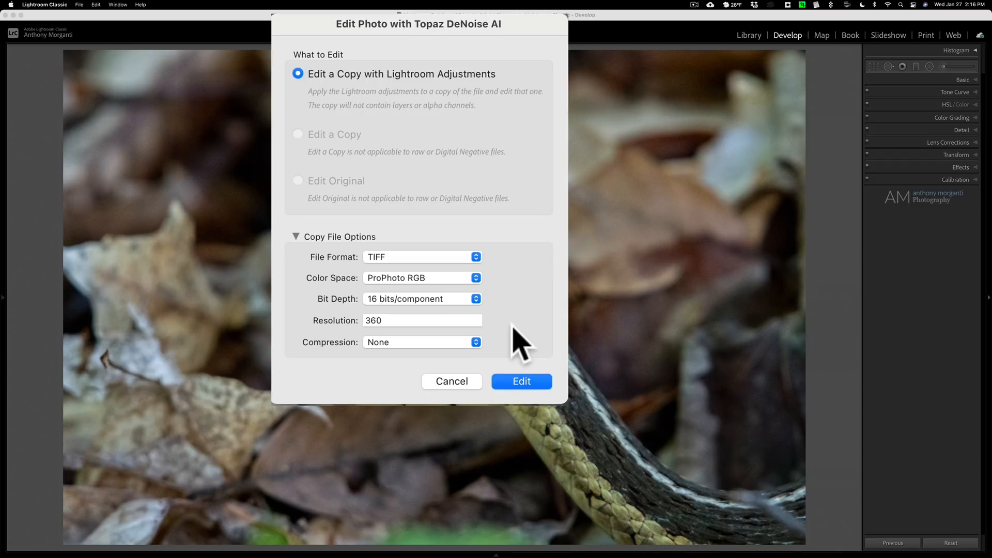
click(519, 382)
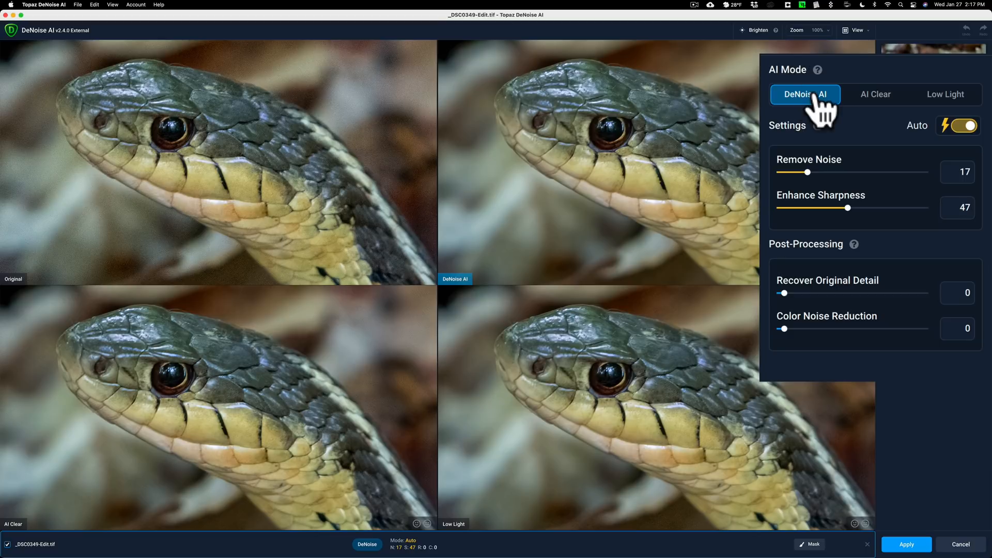
Review the AI Clear and Low Light modes, and apply DeNoise AI mode to the photo with Enhance Sharpness set to 84
click(877, 98)
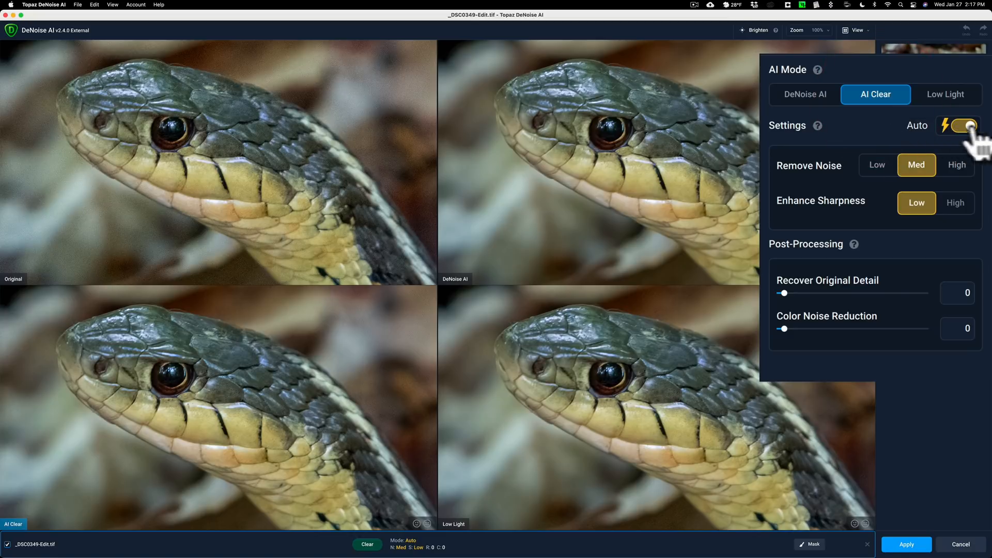
click(946, 94)
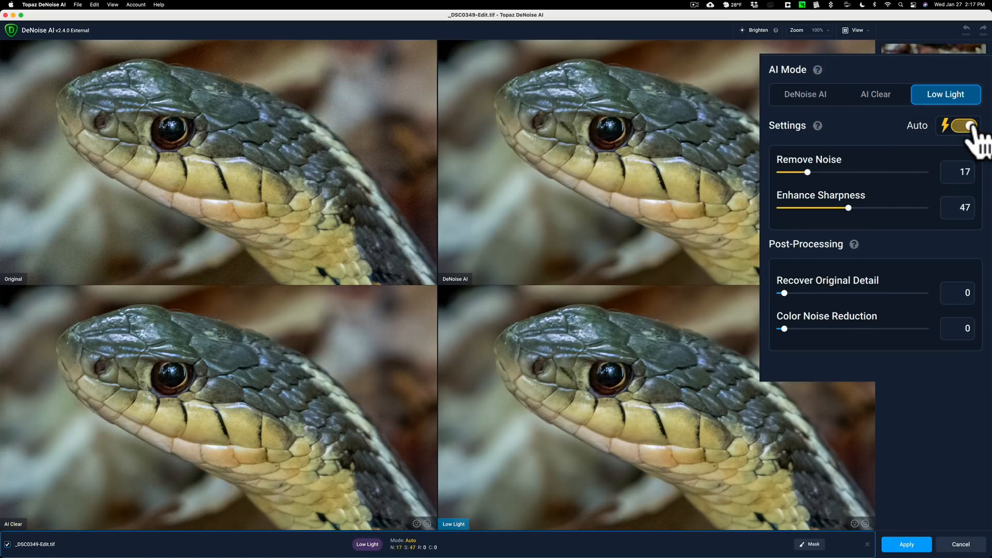
click(787, 99)
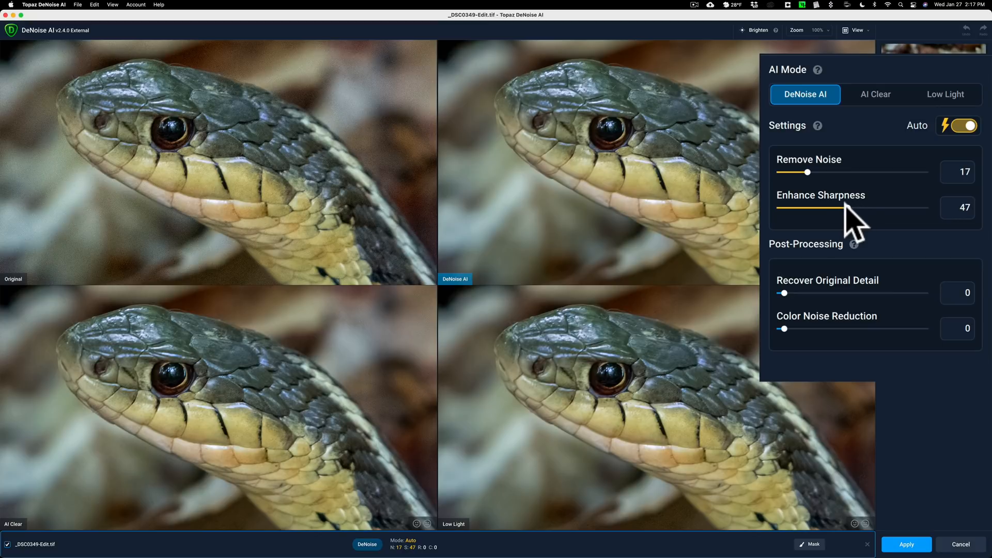
drag(845, 207, 898, 207)
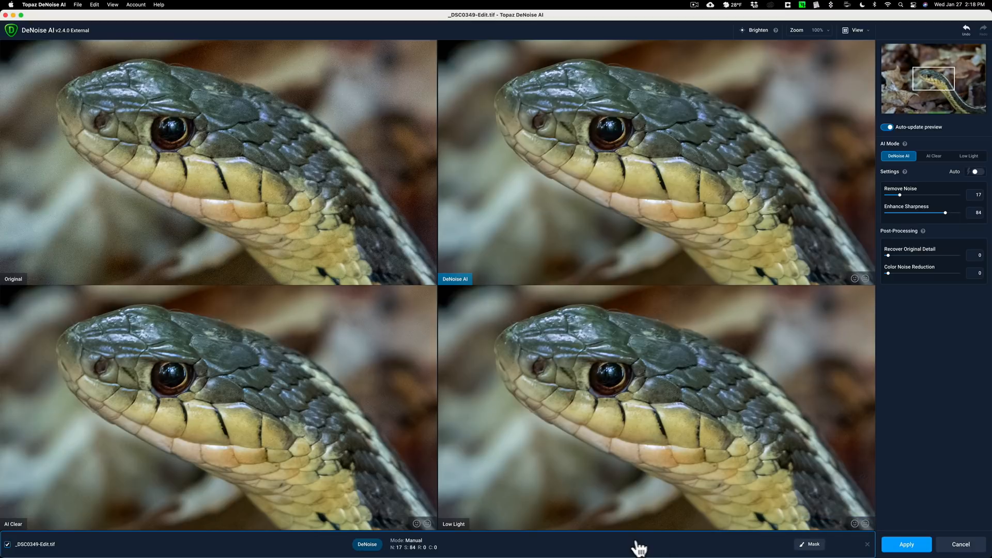
click(907, 544)
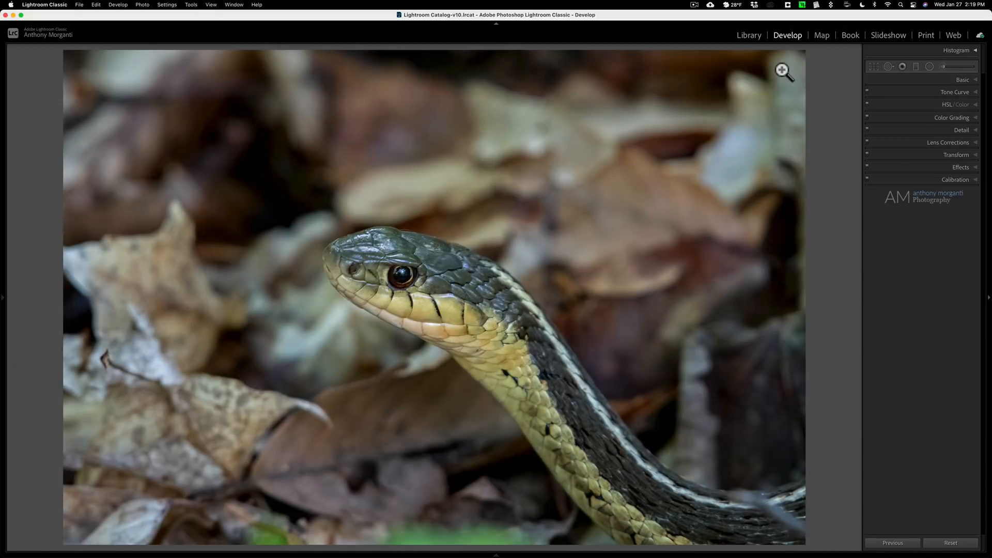
Show the filmstrip in Lightroom Classic and magnify the snake's head in the denoised photo
key(F6)
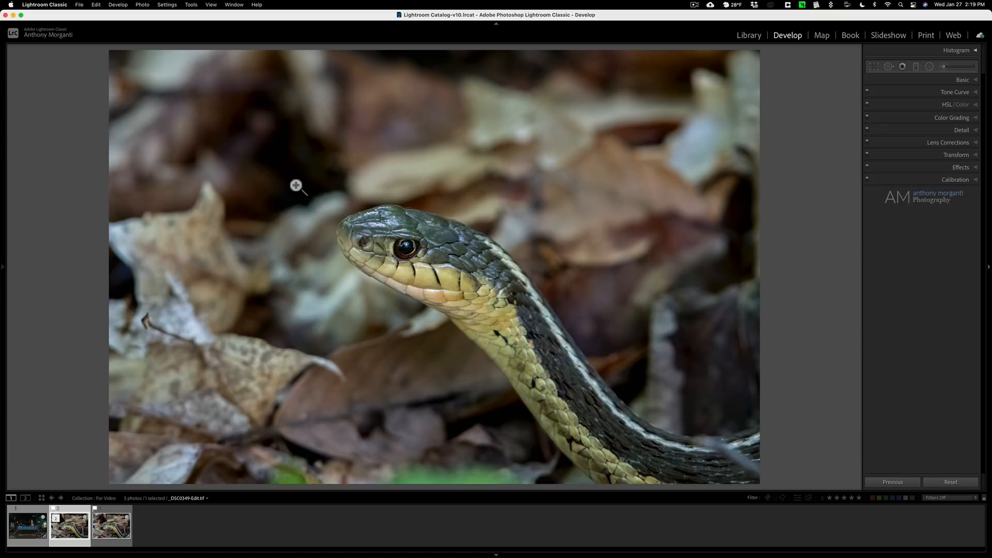
key(super)
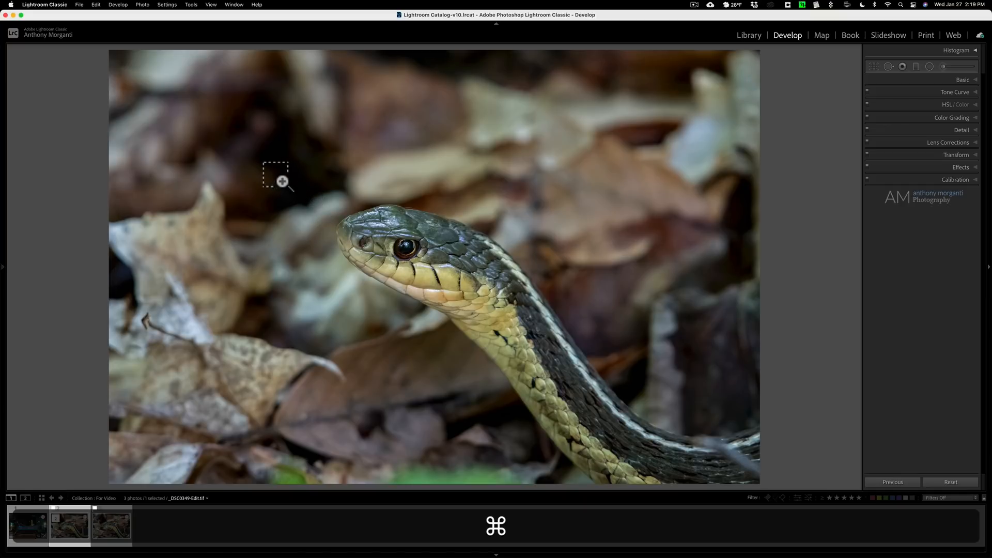
drag(280, 181, 527, 327)
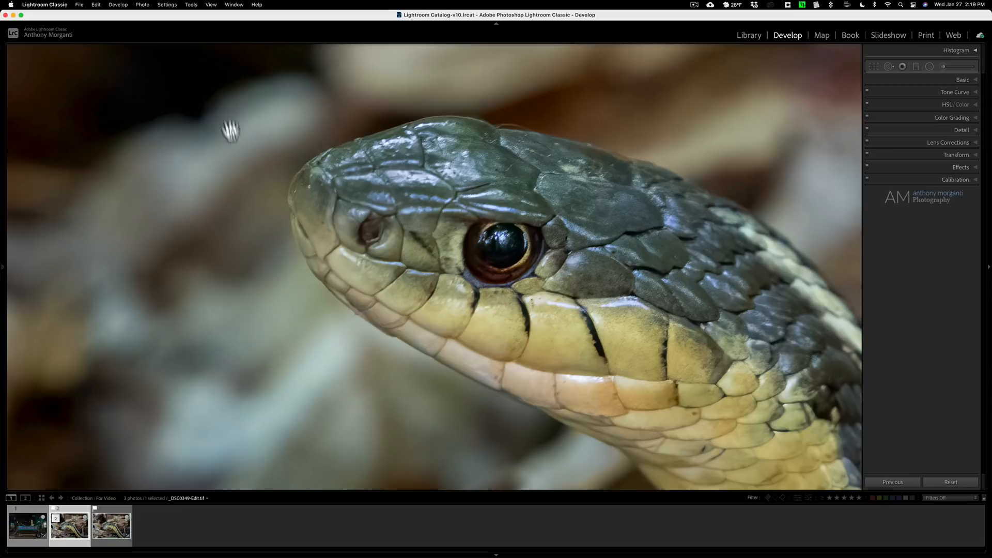
click(212, 5)
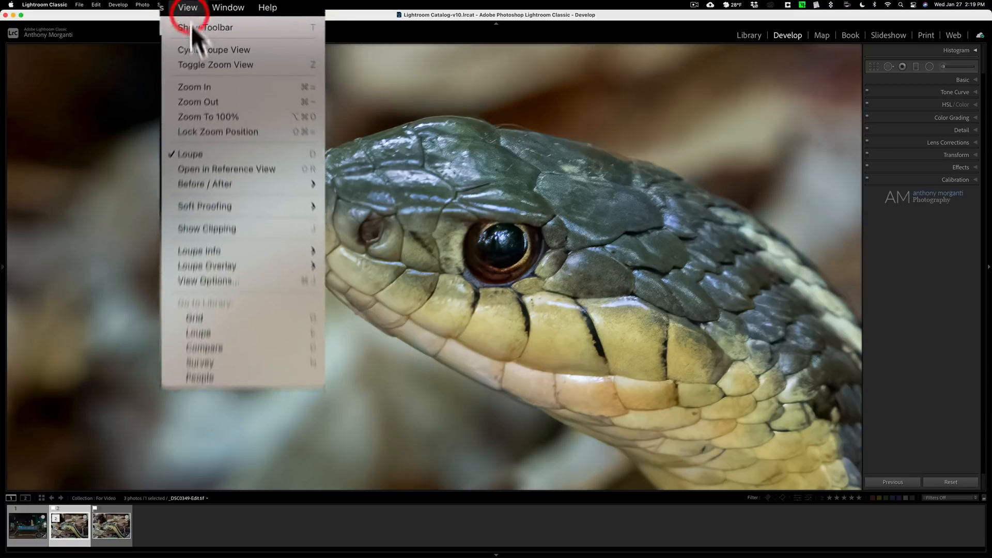
click(225, 76)
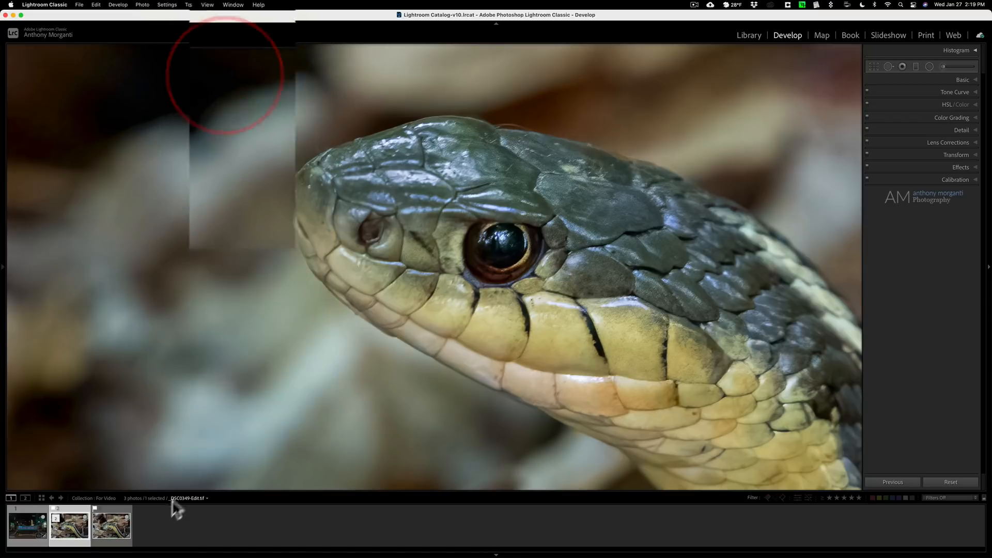
Compare the magnified snake's head in _DSC0349.NEF and _DSC0349-Edit.tif, ending with the full view of the denoised version
click(112, 535)
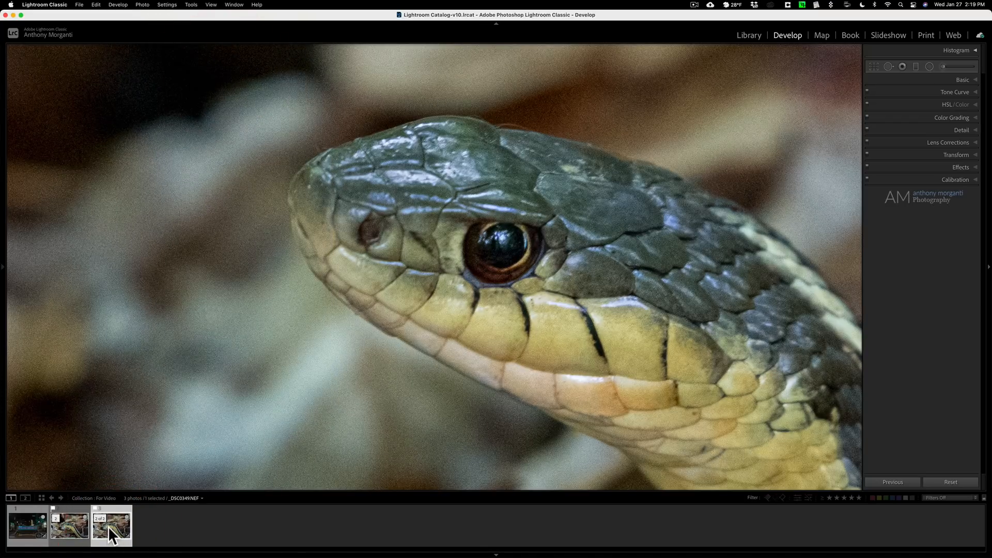
click(67, 527)
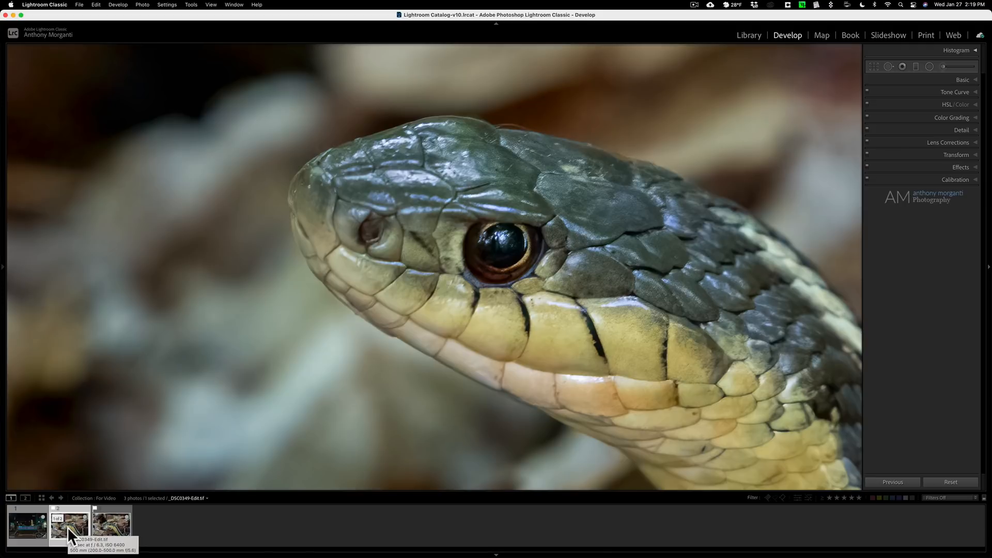
click(103, 525)
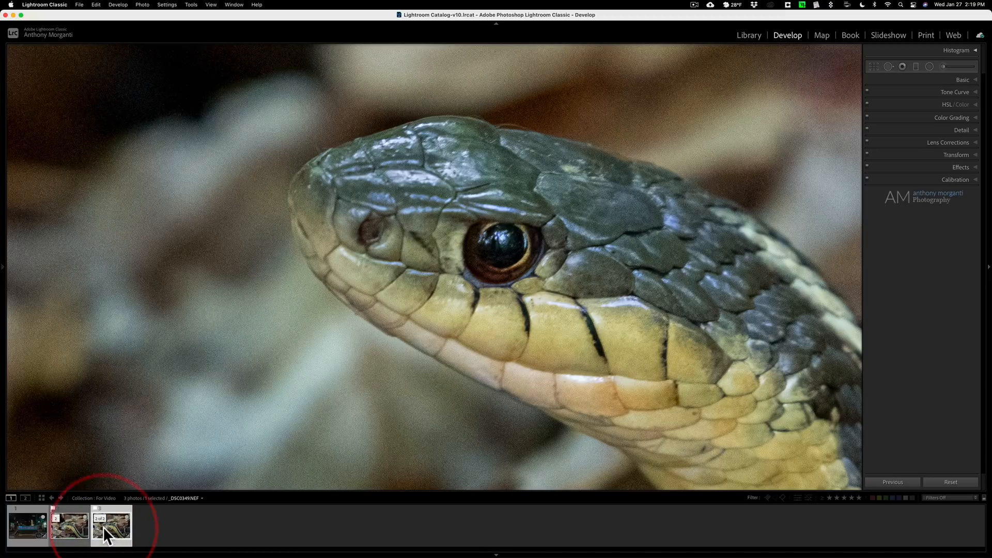
click(80, 532)
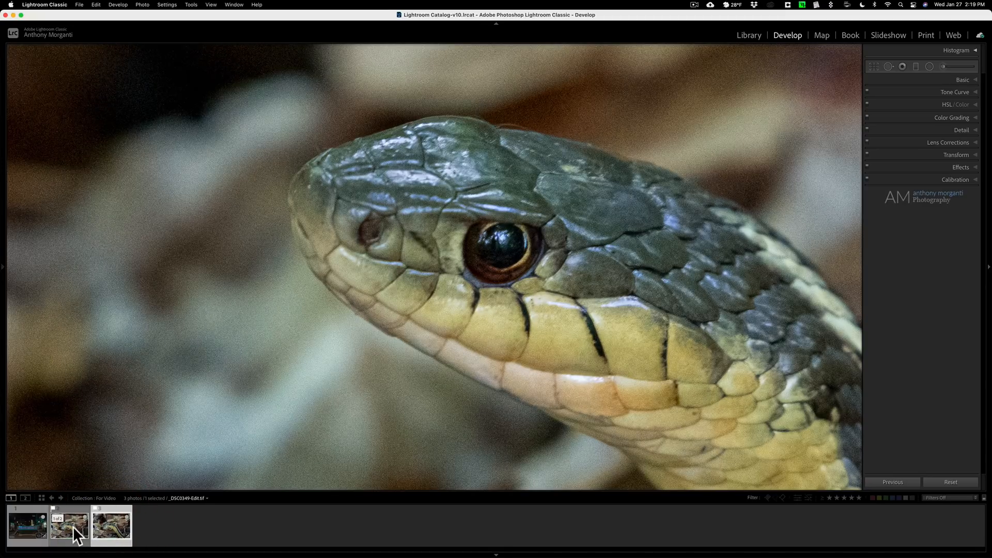
click(109, 526)
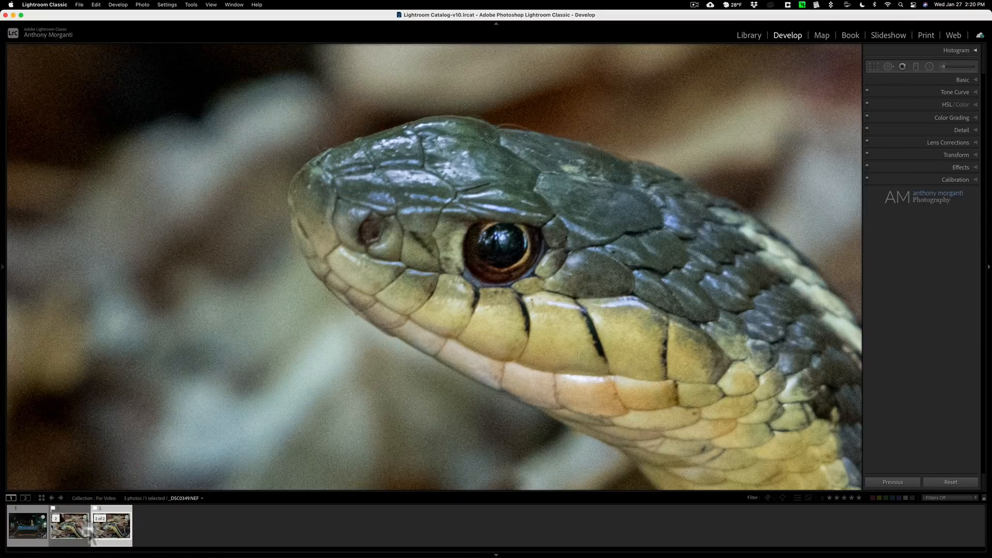
click(73, 526)
click(73, 525)
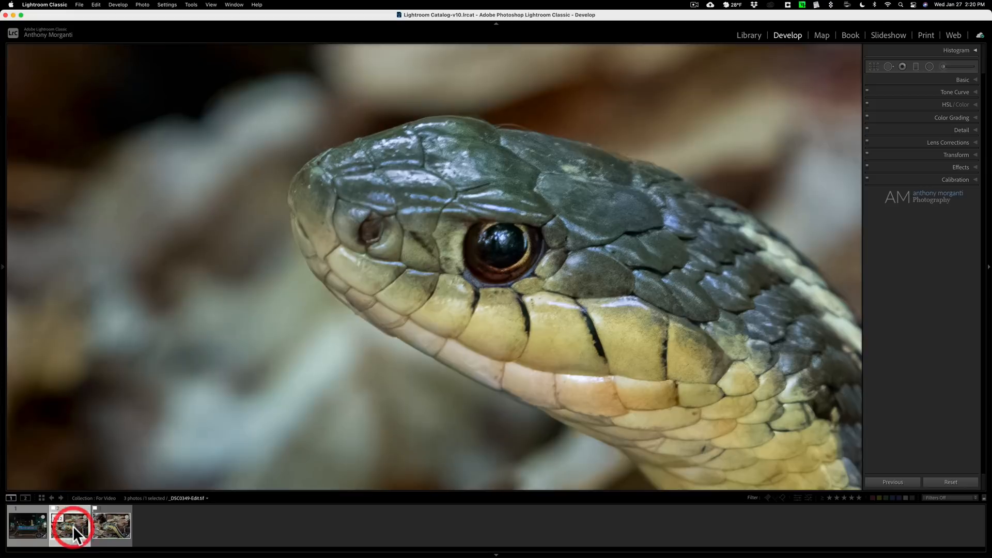
click(426, 194)
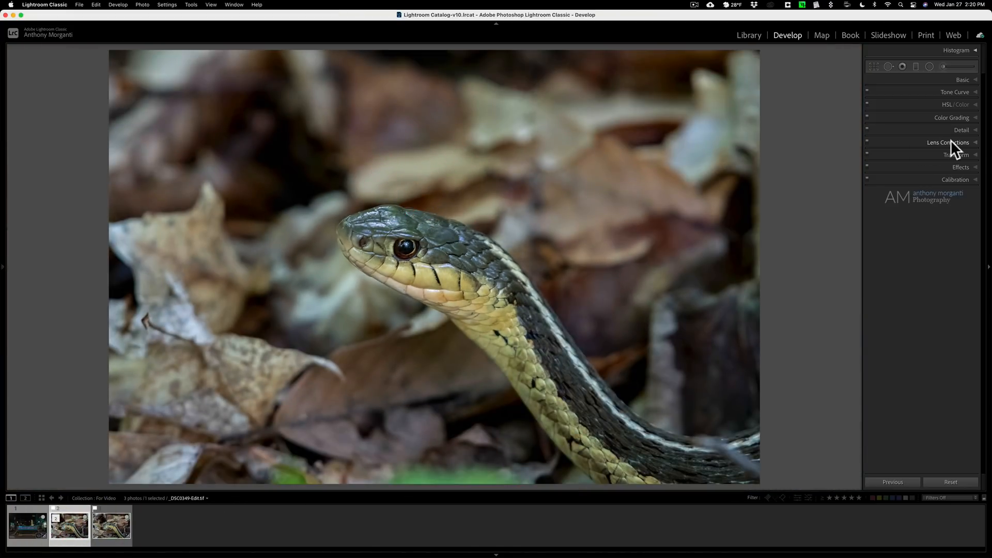
Set the sharpening Amount to 59 in the denoised photo's Detail settings
click(964, 130)
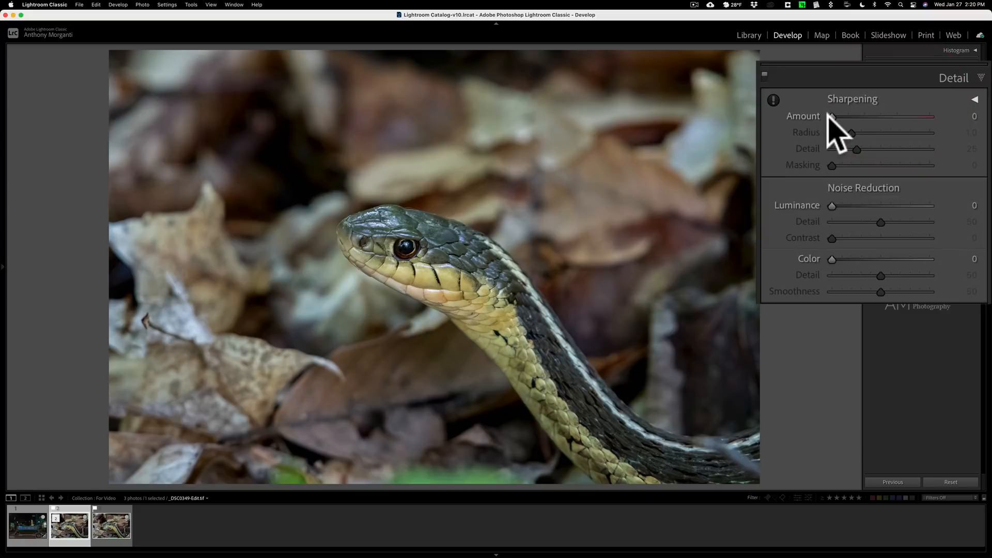
drag(838, 114, 869, 116)
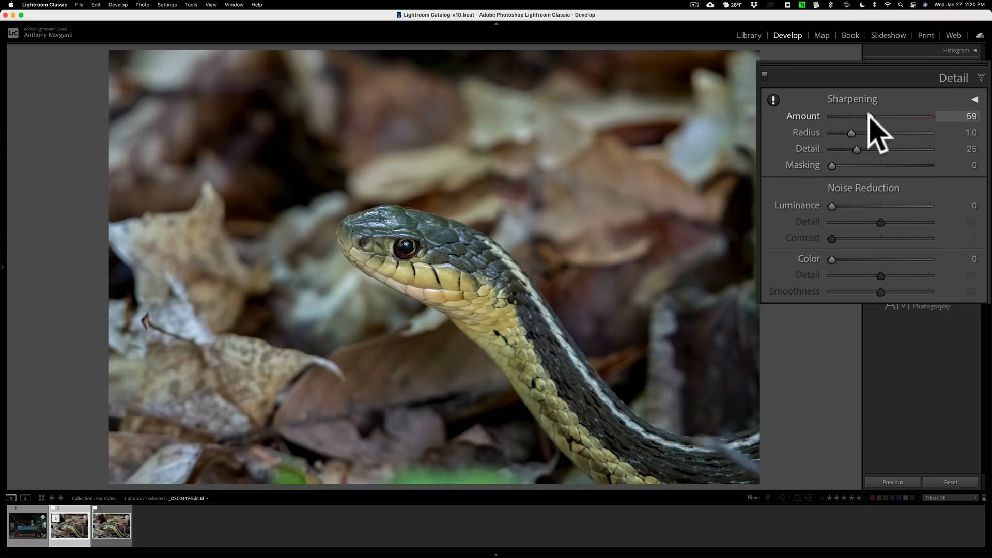
click(962, 132)
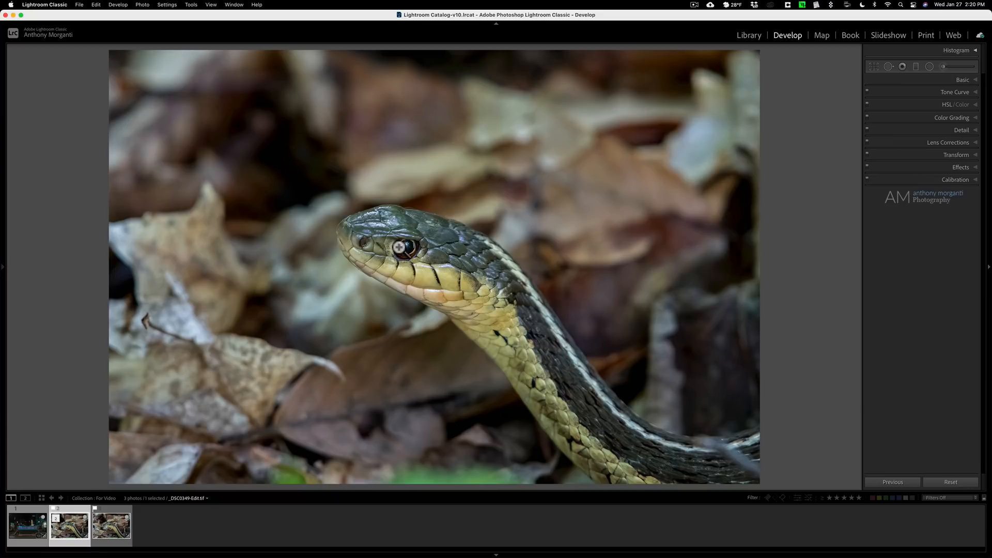
Compare the sharpened _DSC0349-Edit.tif with the original NEF around the snake's eye, and return to the full view
click(398, 248)
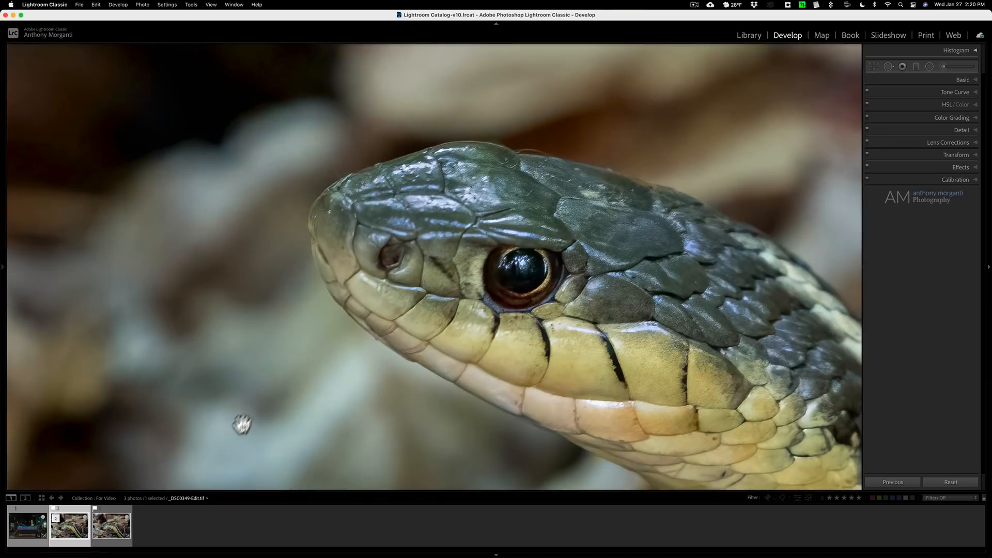
click(118, 538)
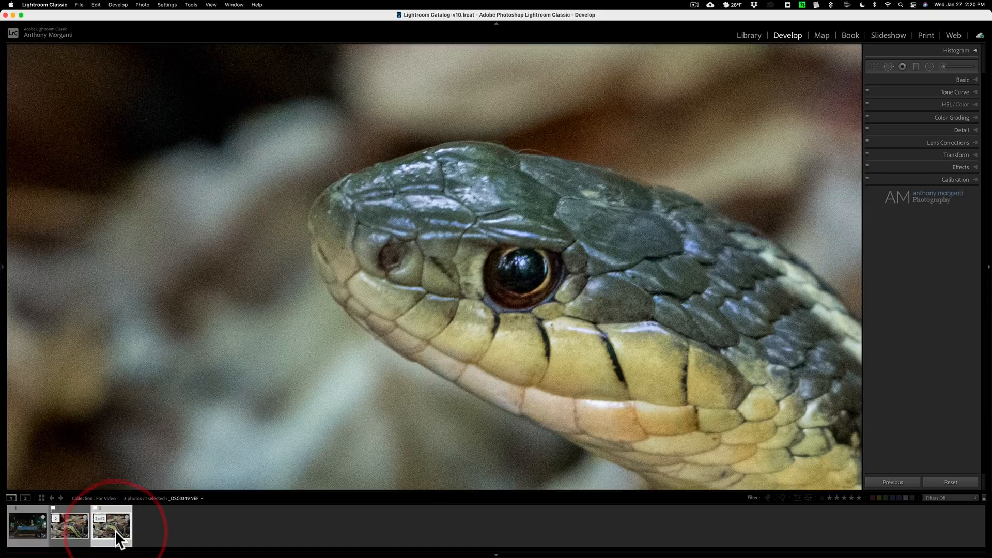
click(70, 527)
click(70, 528)
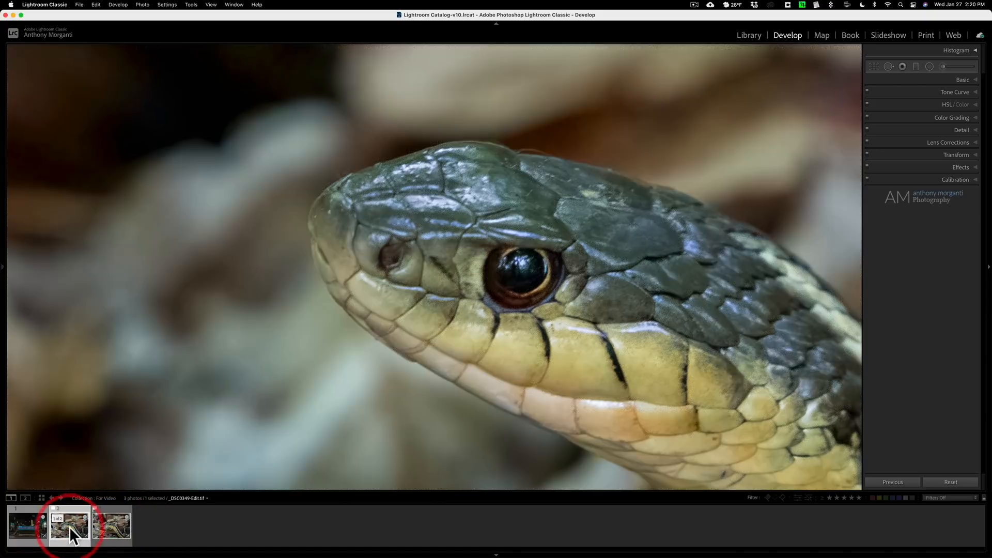
click(471, 246)
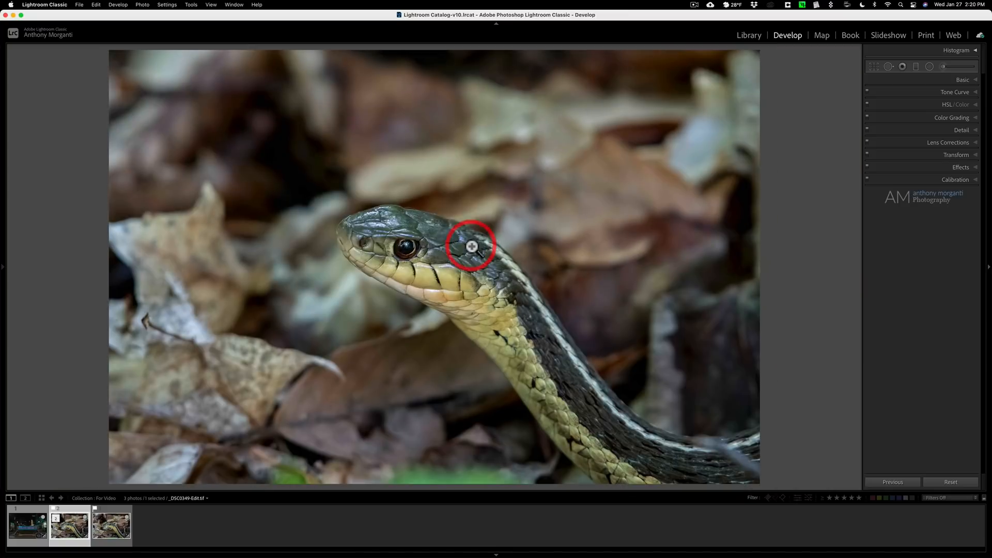